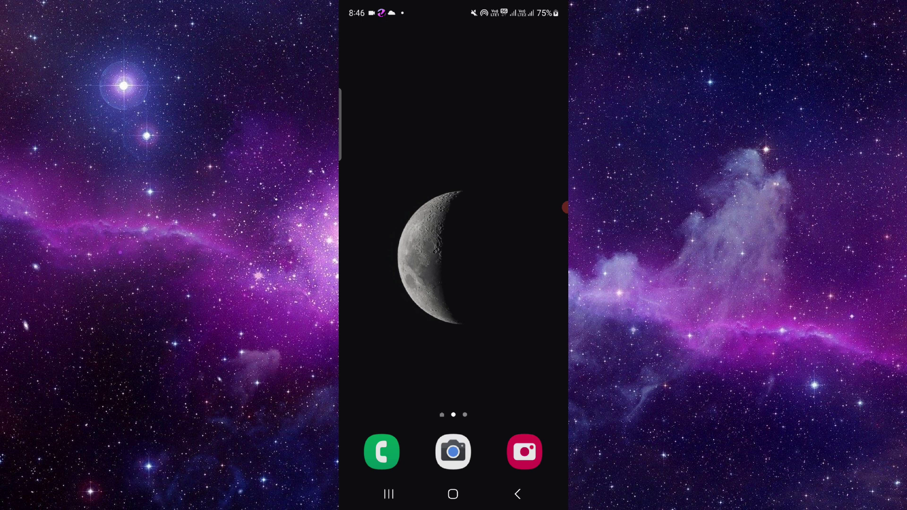
# Search Google for "m and t" and open the M&T Bank mobile website.
pyautogui.click(426, 215)
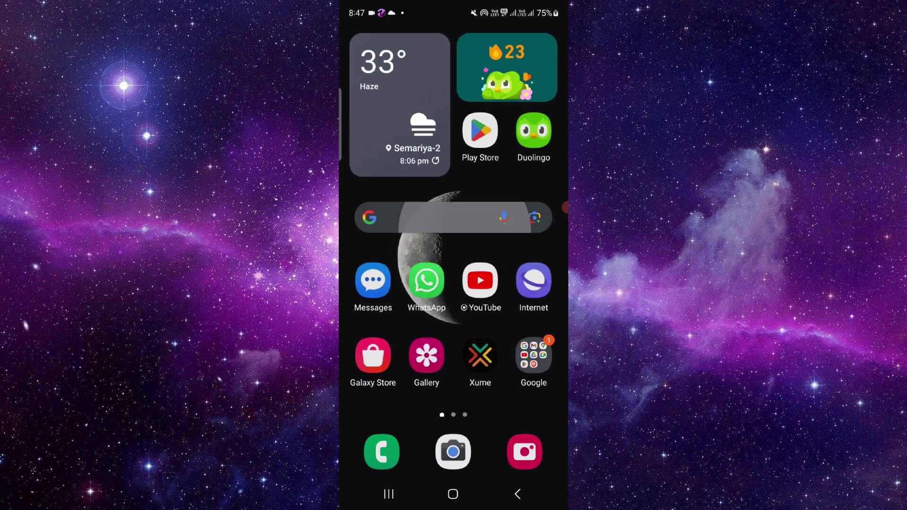
pyautogui.write('m a')
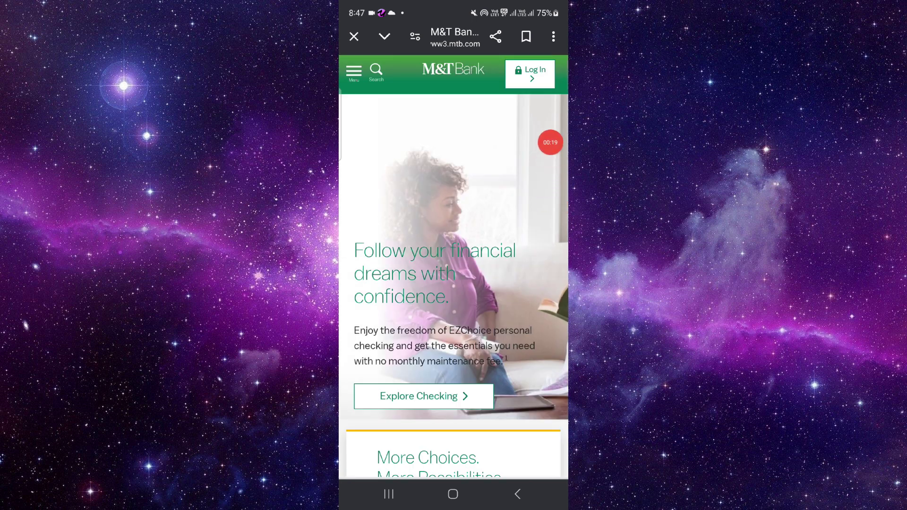
pyautogui.scroll(-6, 454, 284)
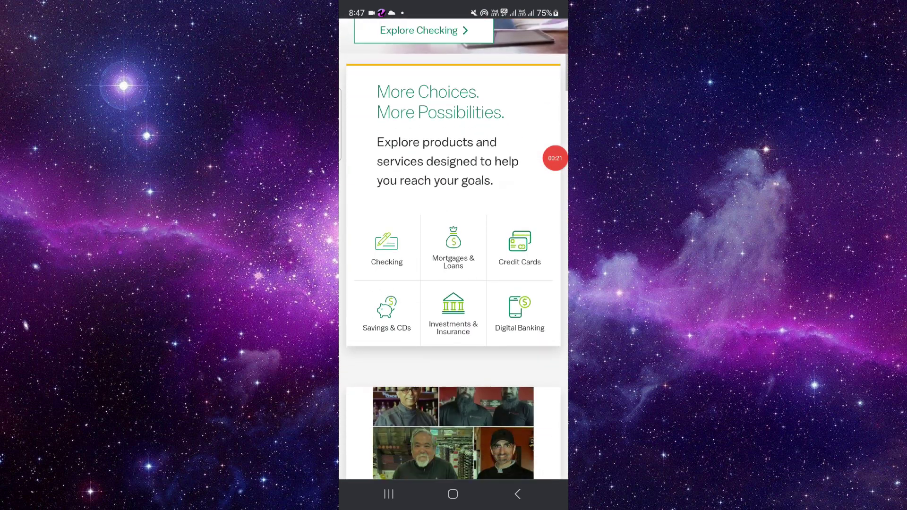
pyautogui.scroll(1, 454, 283)
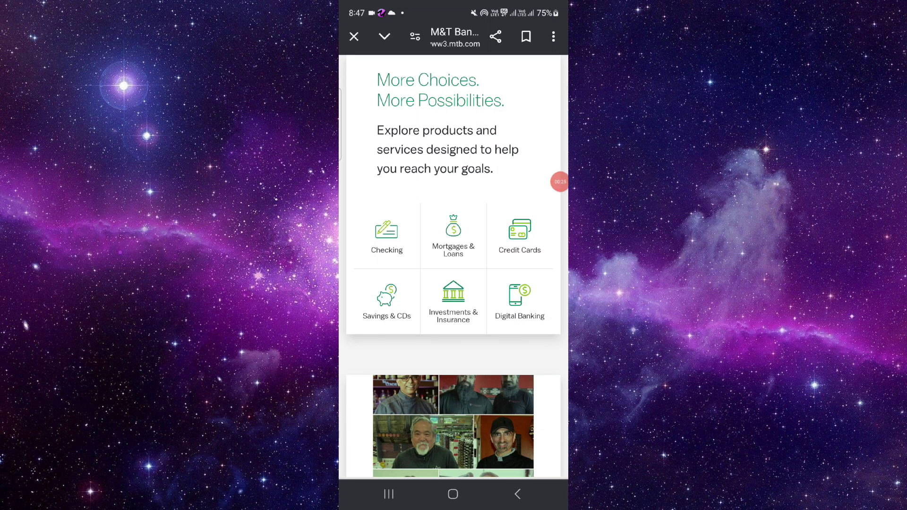
pyautogui.scroll(-7, 454, 284)
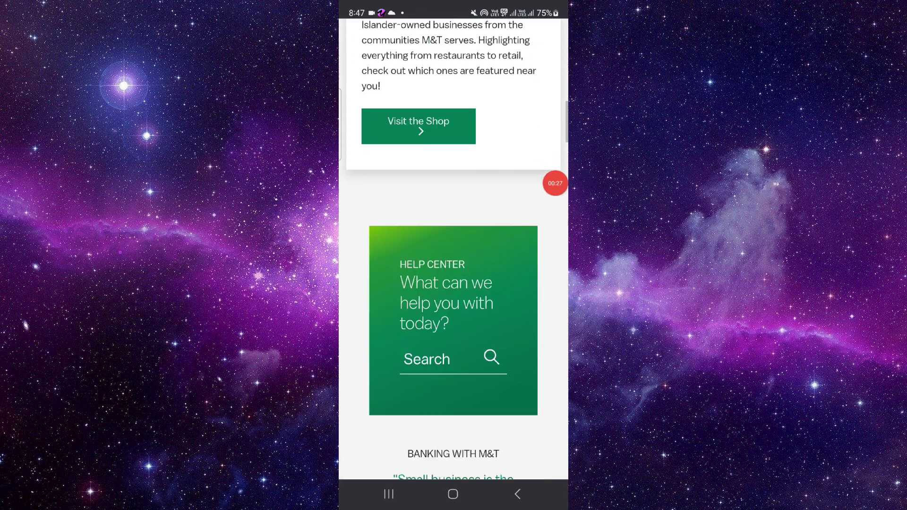
pyautogui.scroll(-3, 453, 284)
# Bring up recent apps, then return to the moon wallpaper page with phone and camera icons.
pyautogui.click(388, 495)
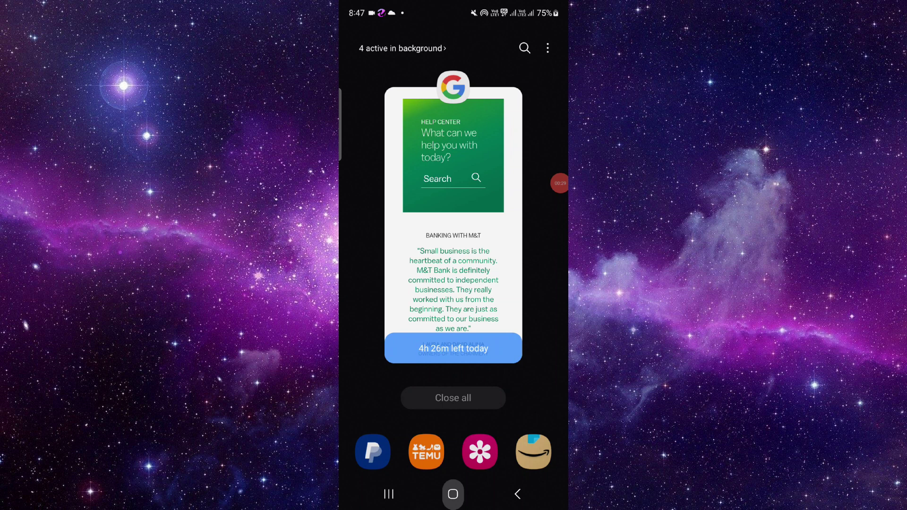
pyautogui.click(453, 398)
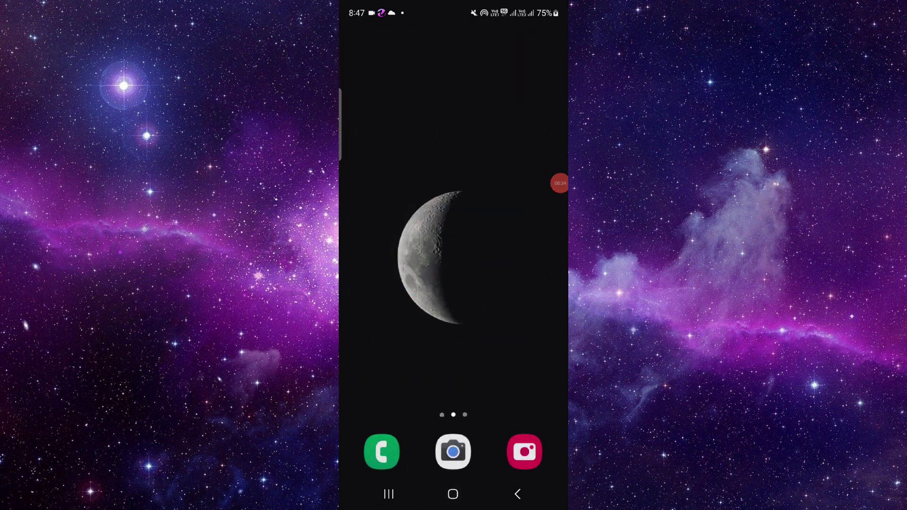
pyautogui.moveTo(530, 201)
pyautogui.mouseDown()
pyautogui.moveTo(555, 202)
pyautogui.moveTo(555, 167)
pyautogui.mouseUp()
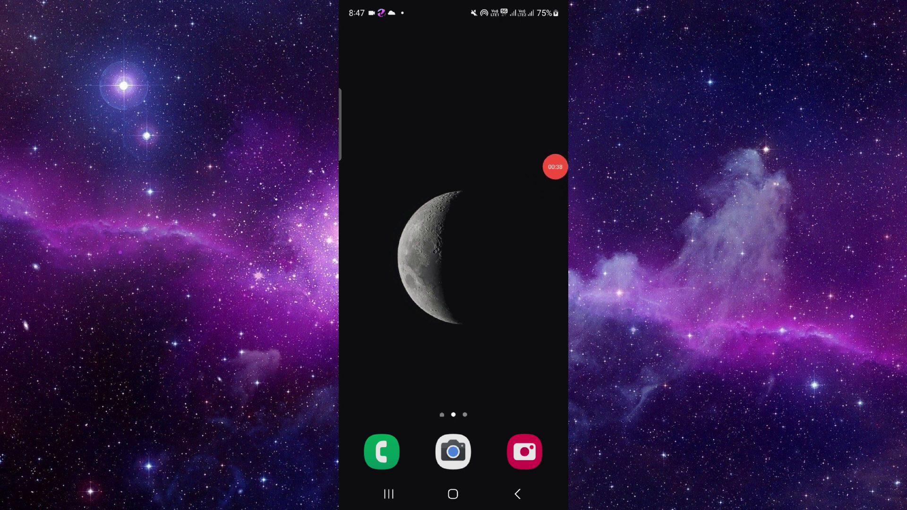